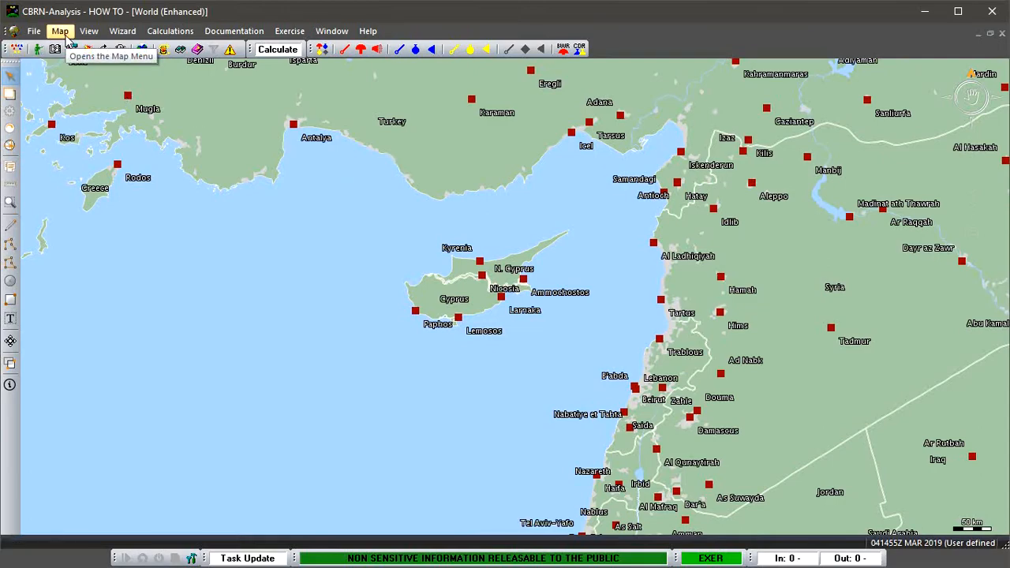
Step: Start opening a map workspace and examine the folder path leading to Map WorkSpaces
left_click(66, 36)
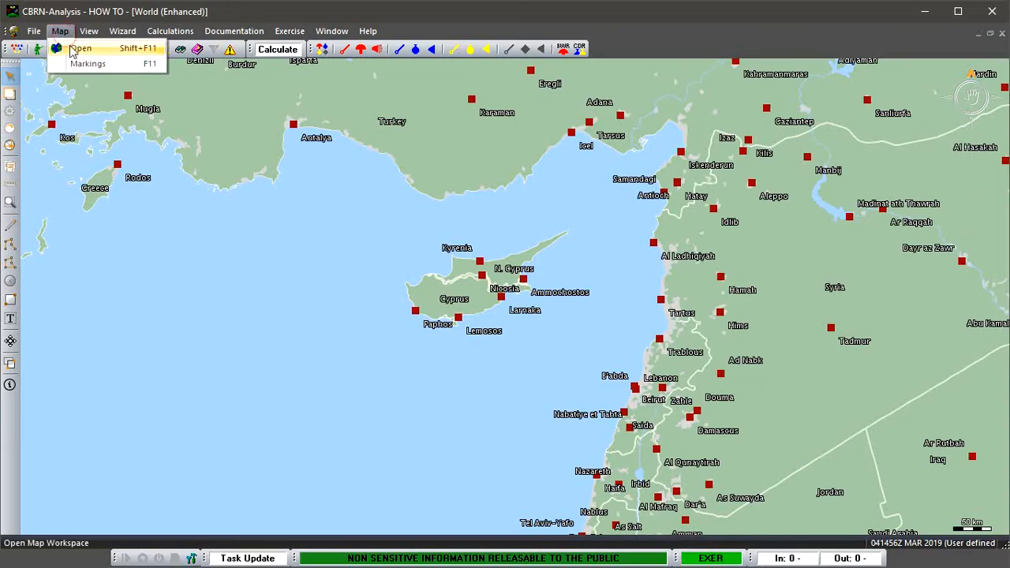
left_click(77, 51)
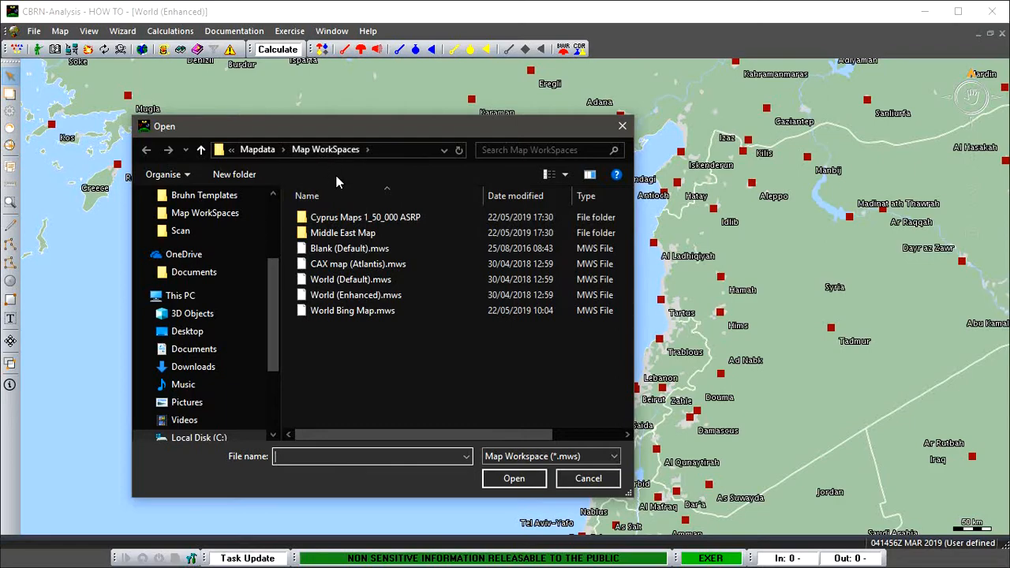
left_click(231, 152)
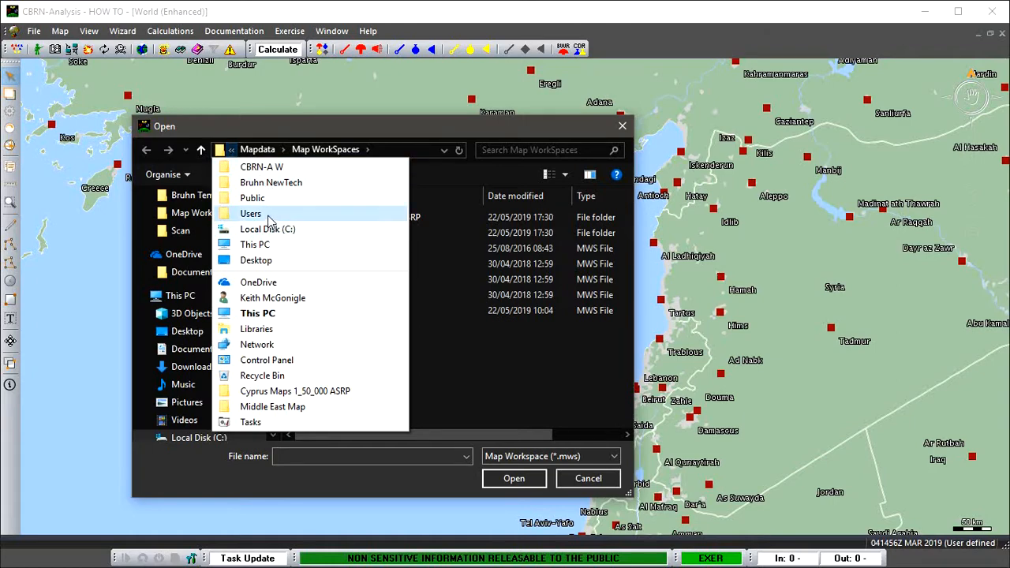
left_click(281, 150)
mouse_move(317, 157)
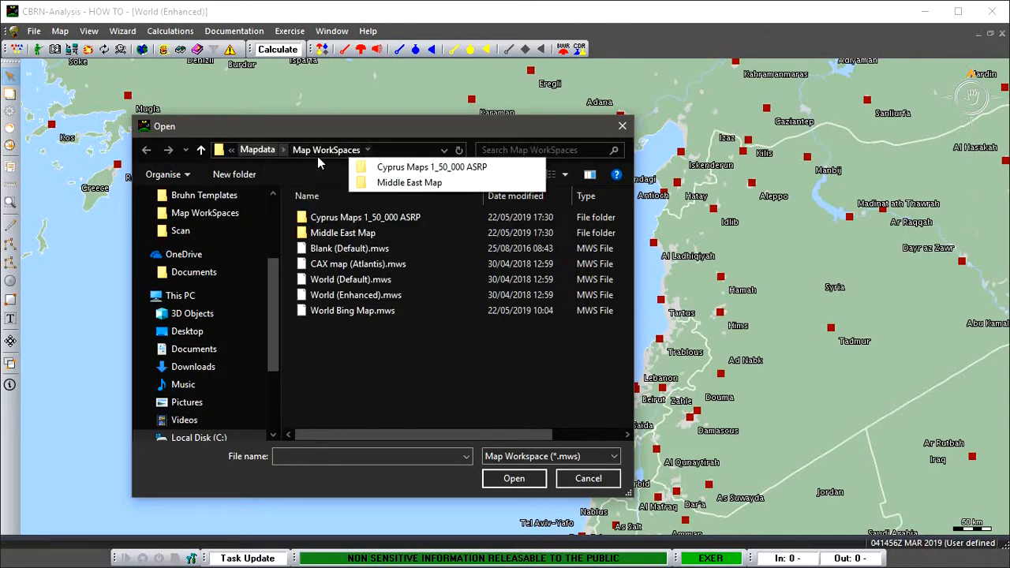
left_click(416, 347)
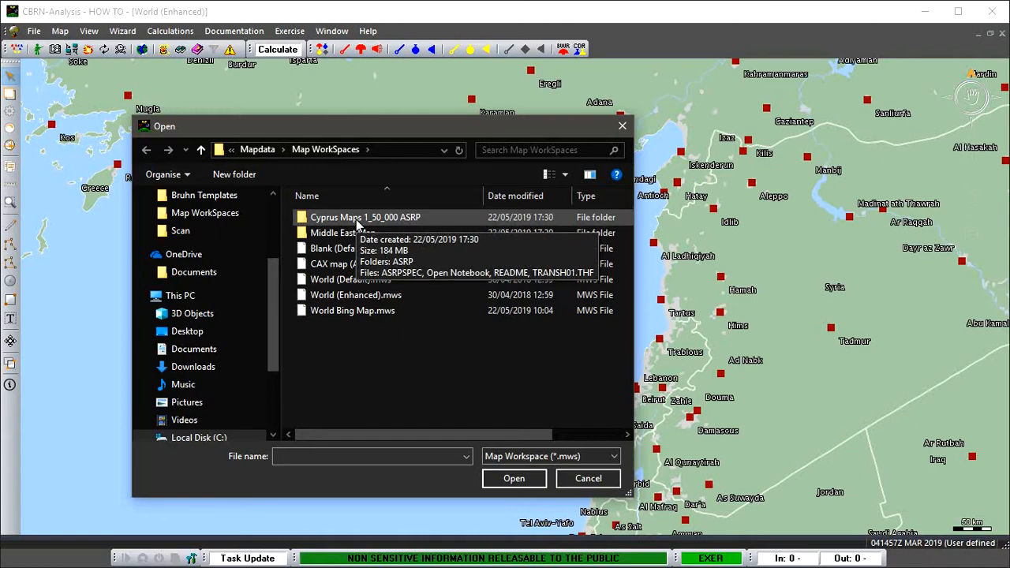
Step: Look through the ASRP folder inside Cyprus Maps 1_50_000 ASRP, return to Map WorkSpaces and cancel opening a workspace
double_click(356, 221)
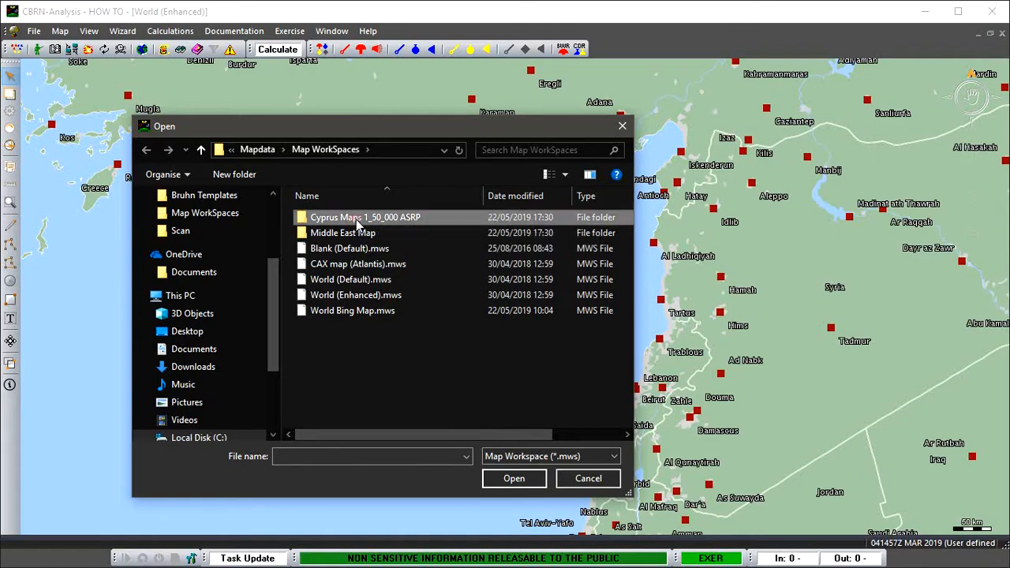
double_click(320, 218)
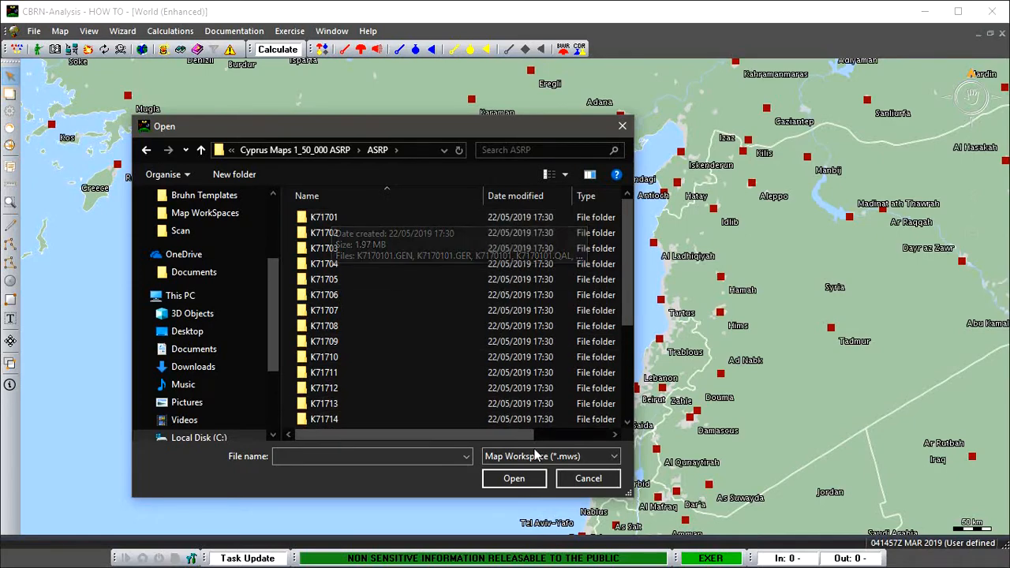
left_click(201, 152)
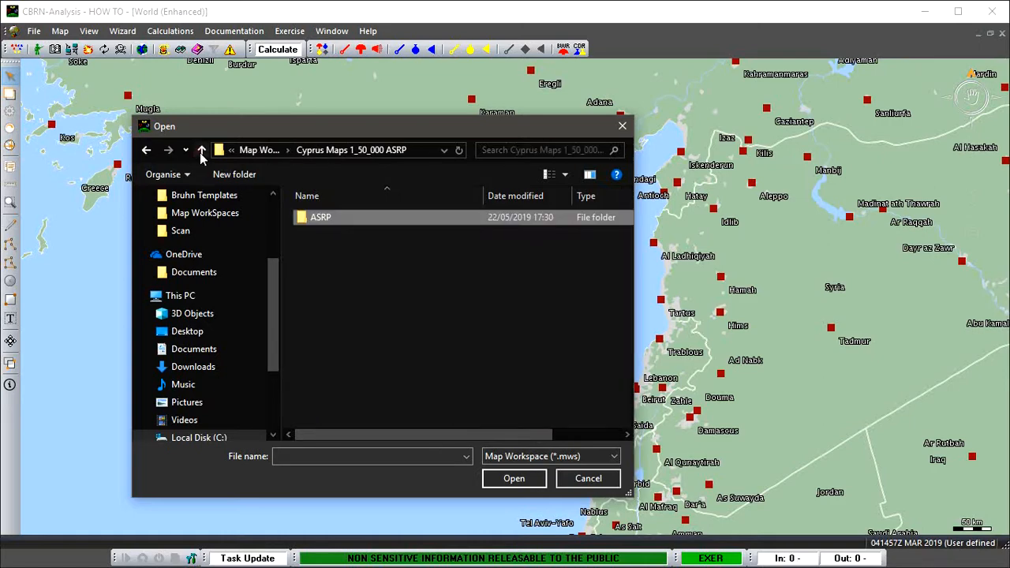
left_click(201, 151)
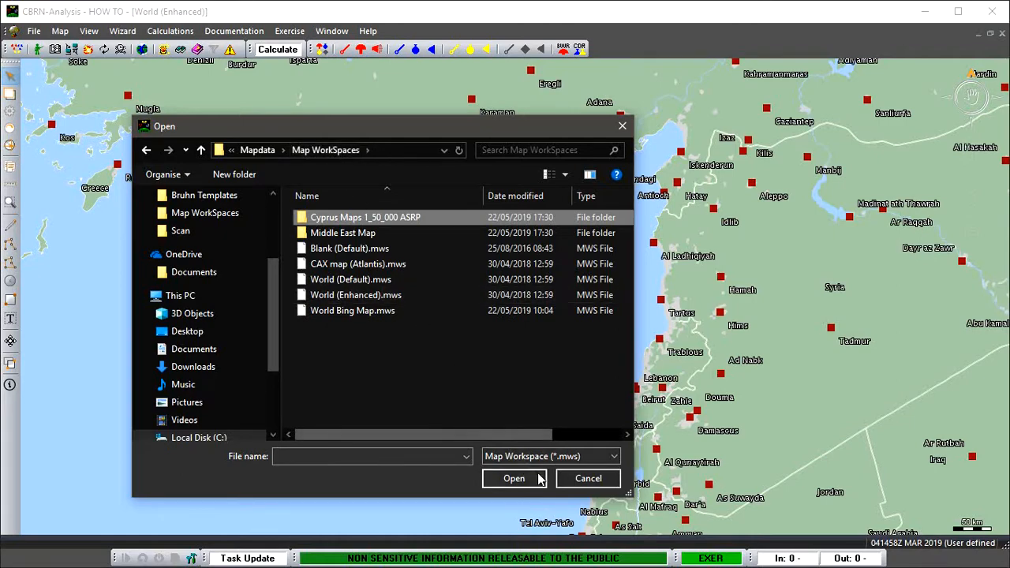
left_click(588, 478)
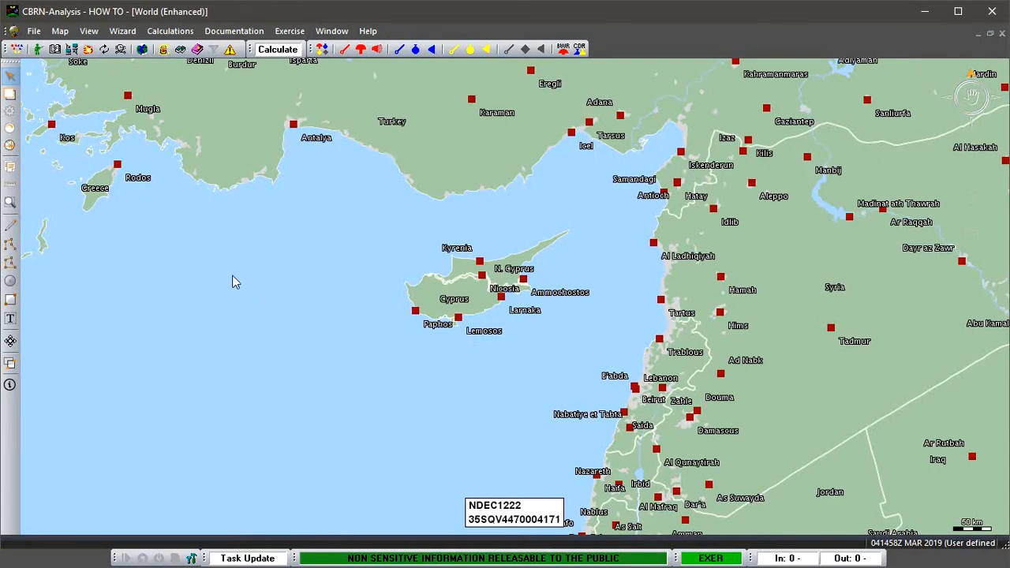
Step: Show the map's layer list and examine the contents of the Data Layers group, leaving the group collapsed
left_click(10, 94)
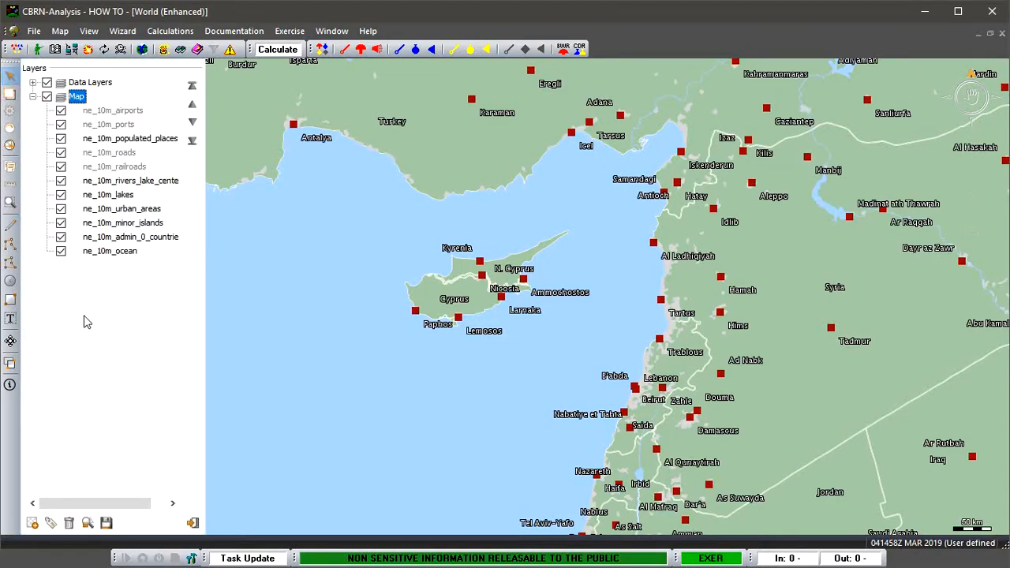
left_click(33, 82)
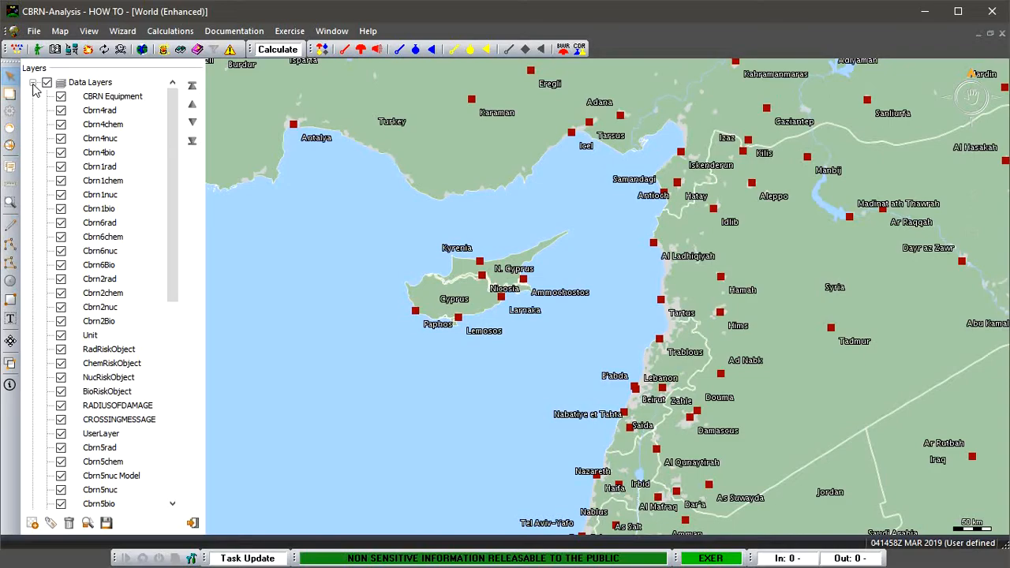
left_click(32, 83)
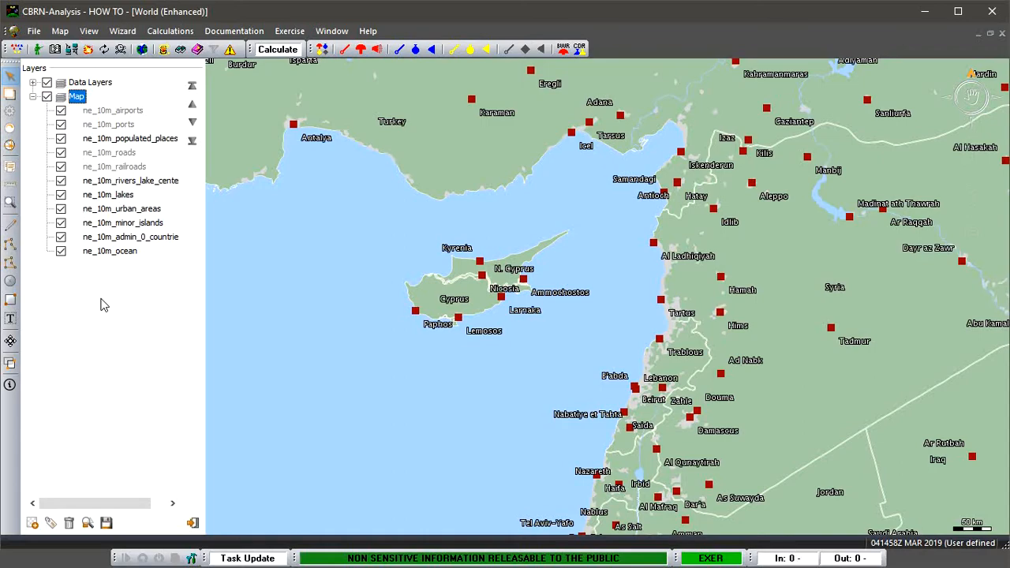
Step: Start adding a new map layer and browse to the Bruhn NewTech folder under C:\Users\Public
left_click(31, 525)
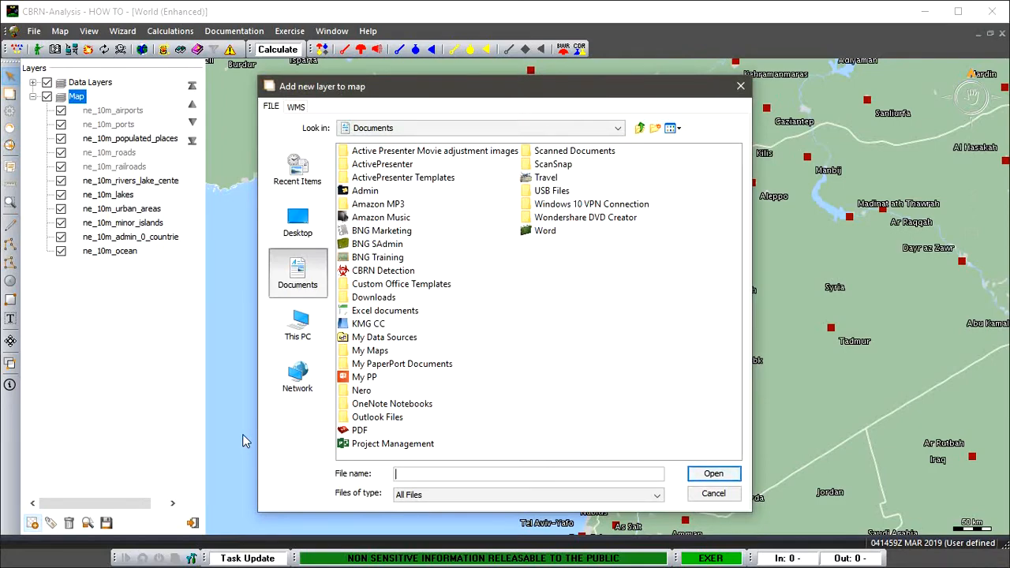
left_click(299, 330)
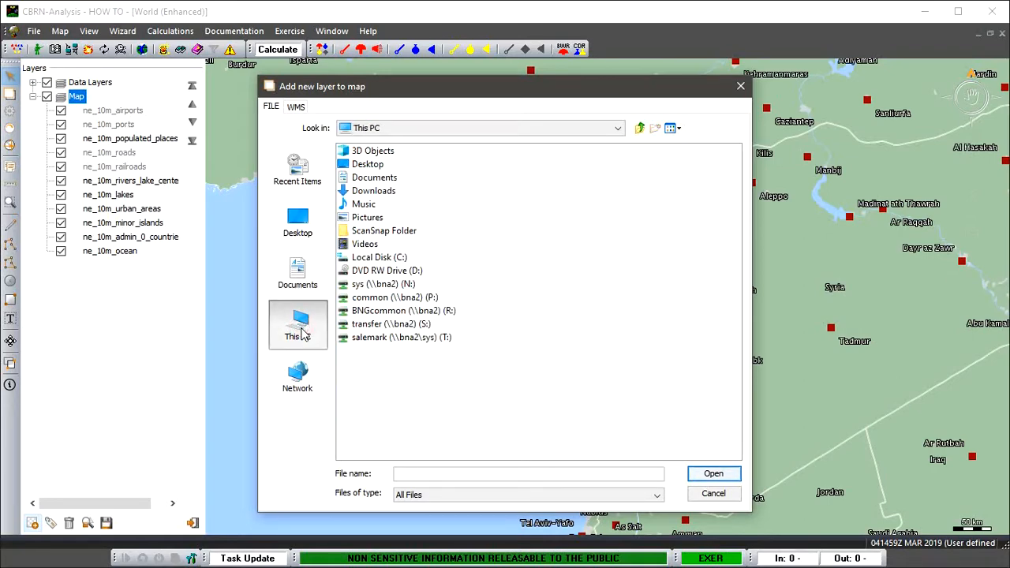
double_click(362, 259)
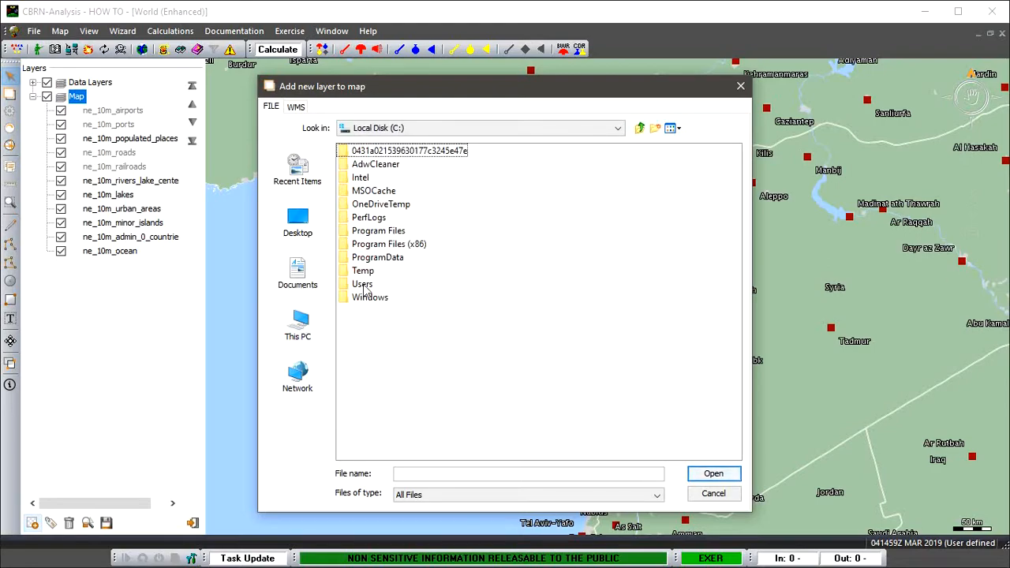
double_click(363, 284)
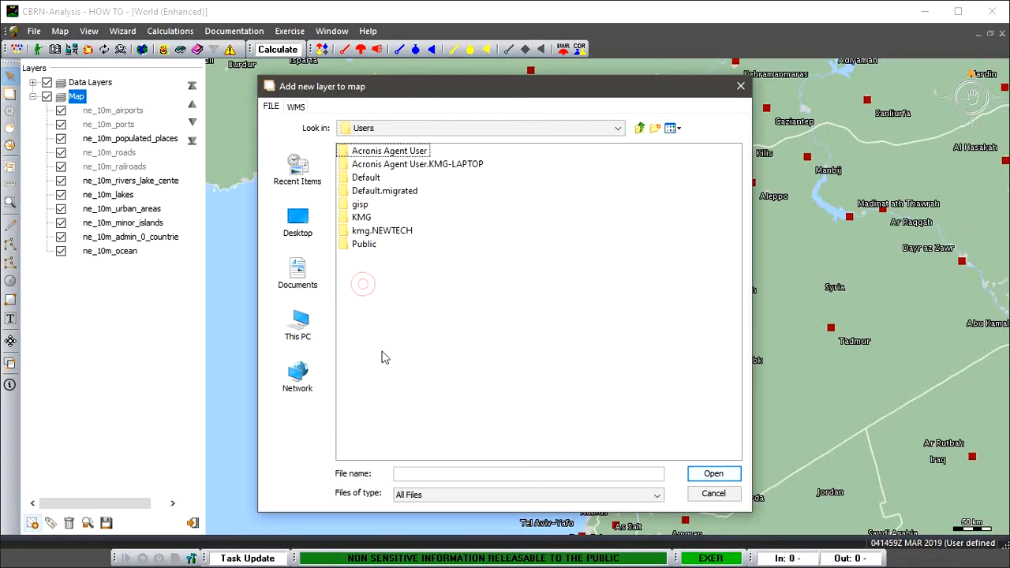
left_click(376, 246)
double_click(376, 246)
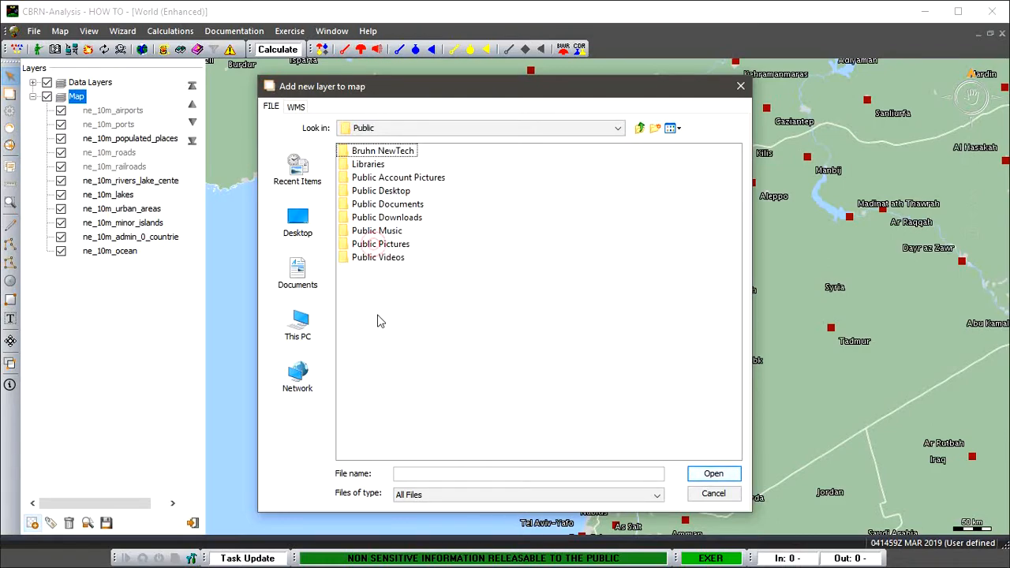
left_click(386, 152)
double_click(387, 152)
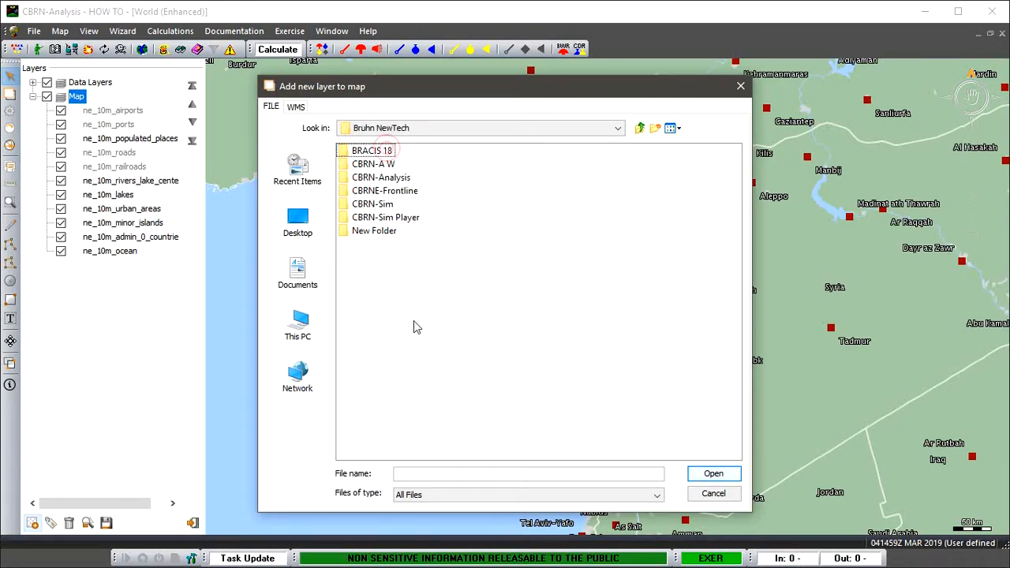
Step: Browse into CBRN-A W\Mapdata\Map WorkSpaces to reach the stored map files
left_click(373, 166)
double_click(374, 165)
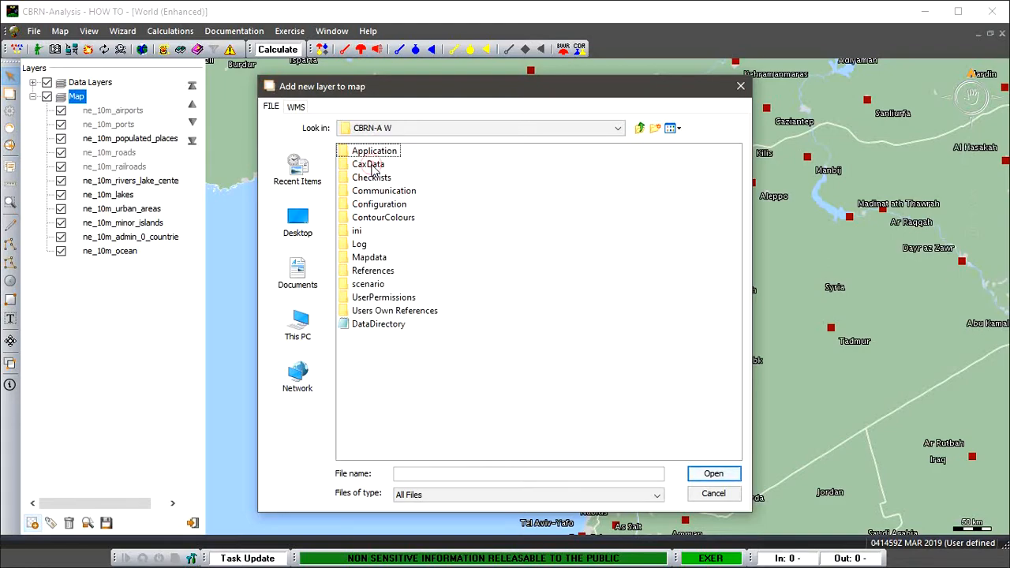
left_click(382, 259)
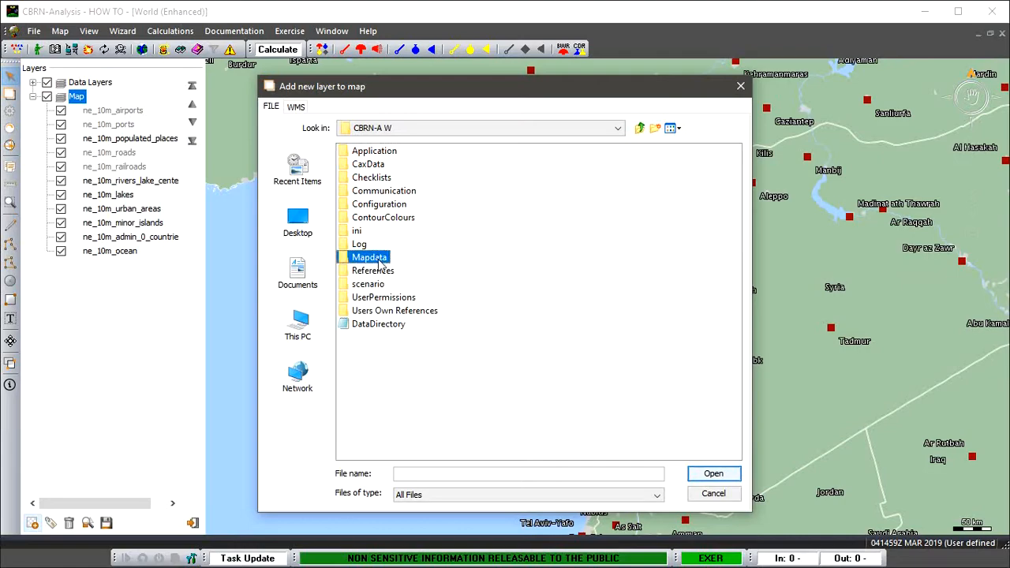
double_click(380, 259)
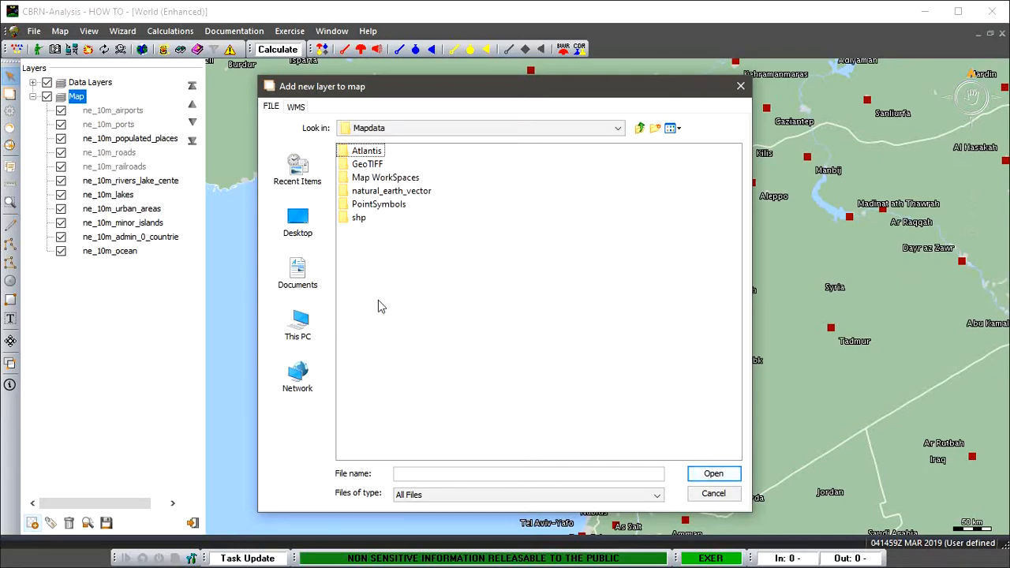
left_click(385, 178)
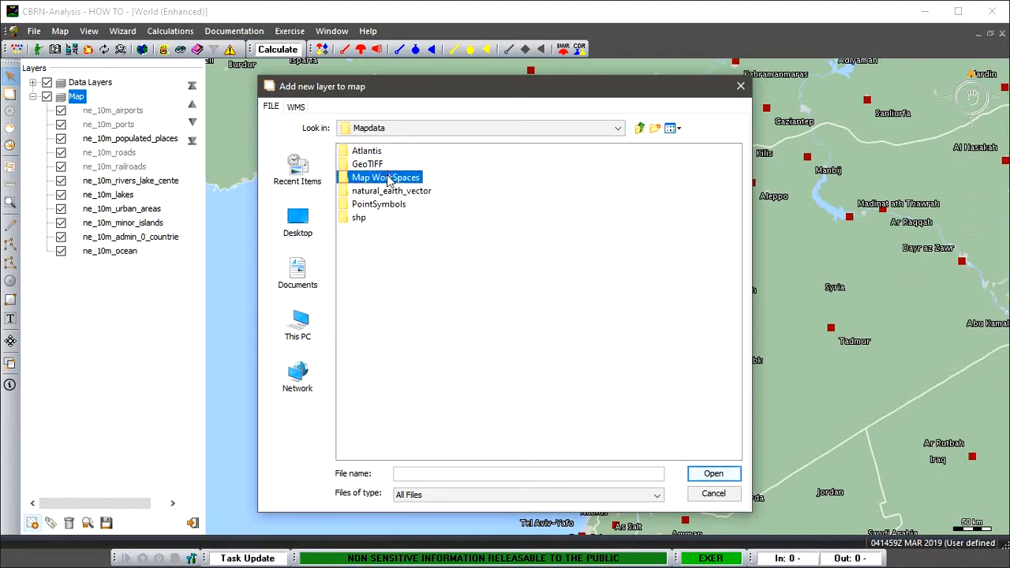
double_click(386, 177)
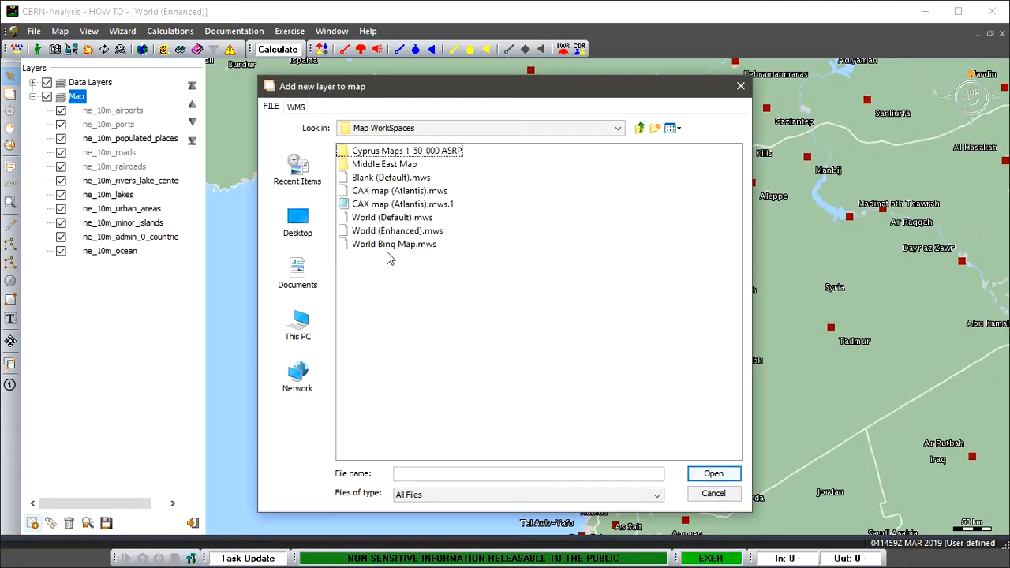
Step: Look at the files in the Middle East Map folder and return to Map WorkSpaces
left_click(386, 166)
double_click(386, 166)
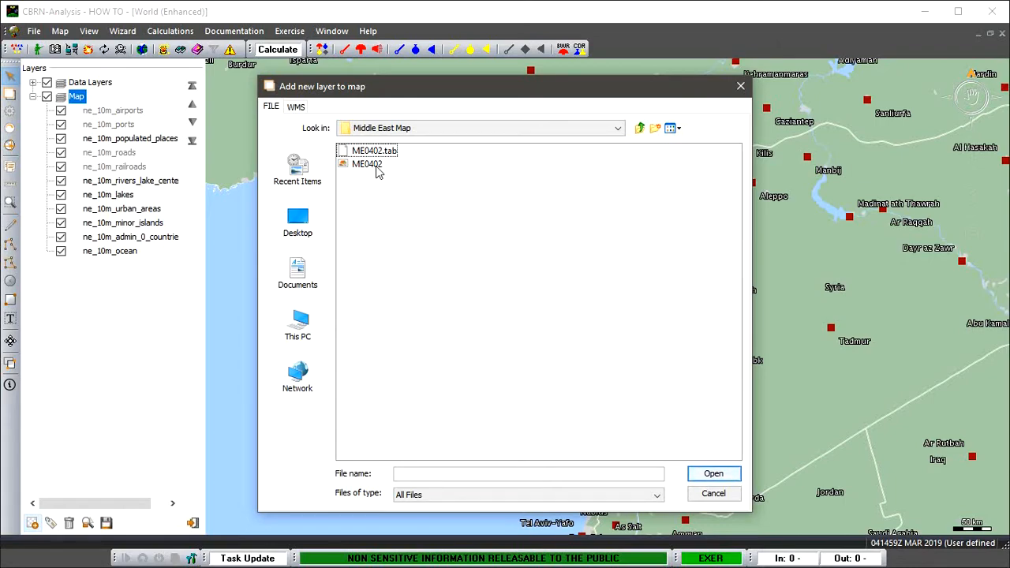
left_click(640, 130)
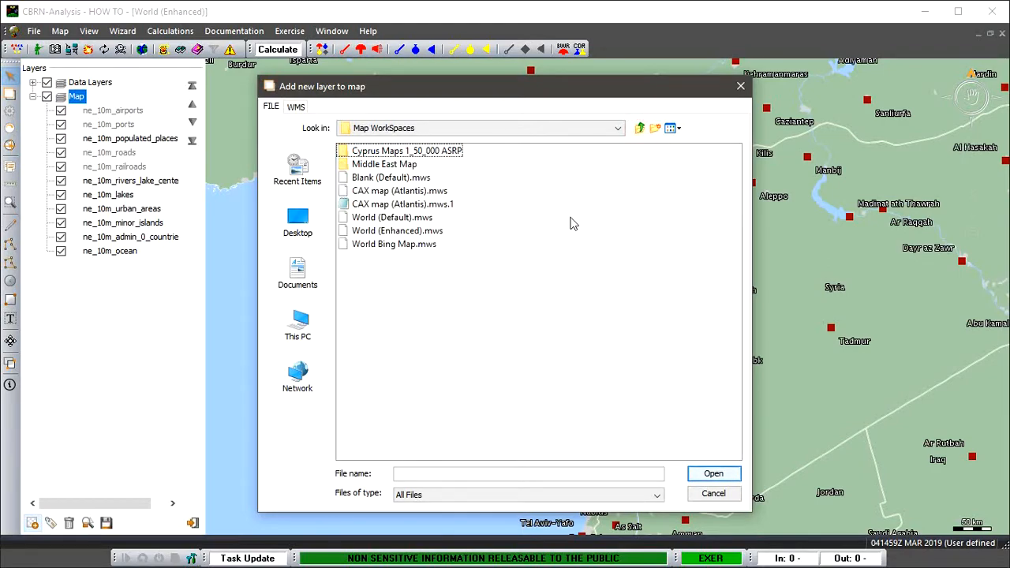
Step: Examine the K71702 folder within the Cyprus Maps 1_50_000 ASRP data, highlight K7170201.GEN, and return to Map WorkSpaces
double_click(386, 153)
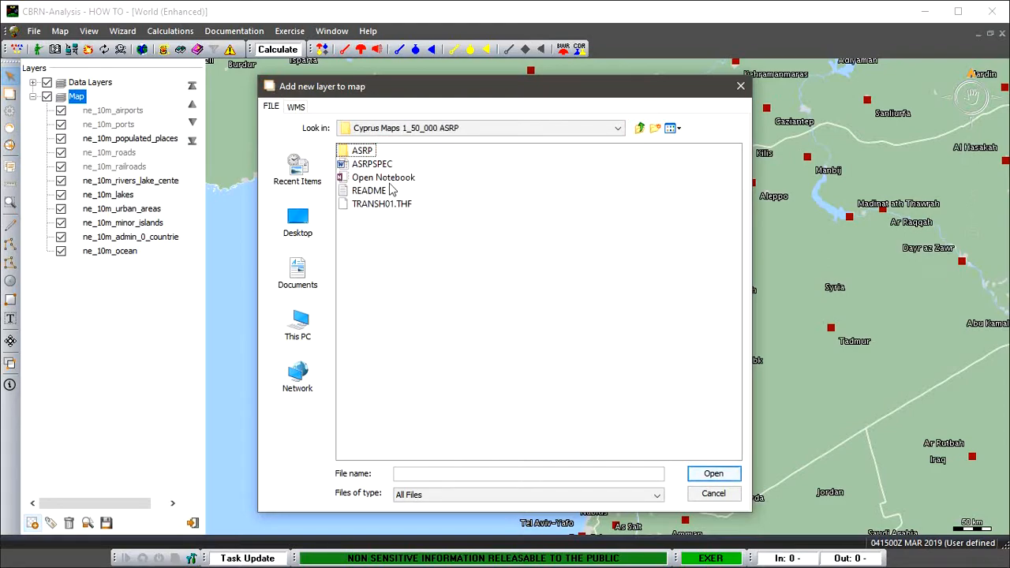
double_click(363, 153)
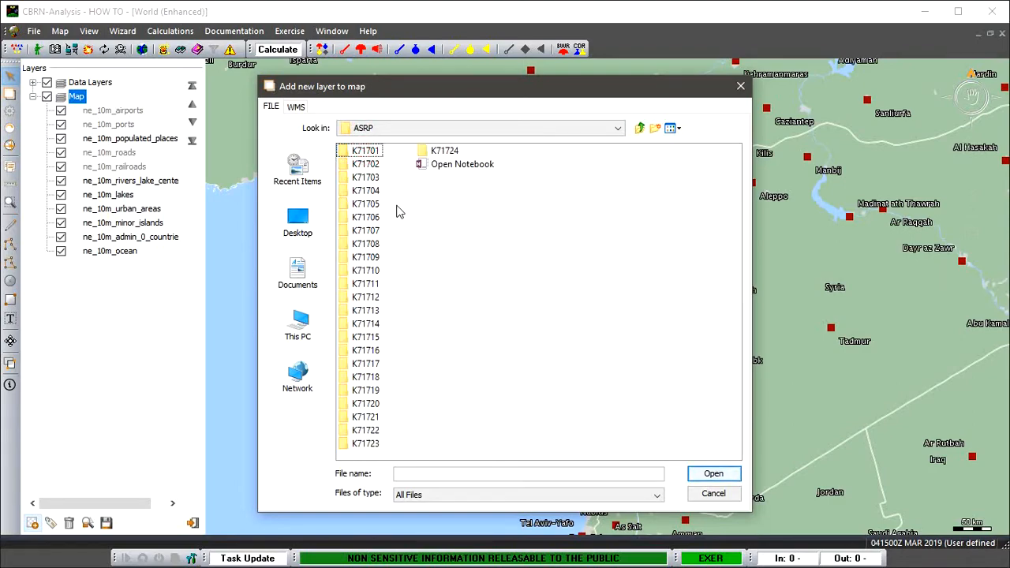
left_click(370, 166)
double_click(370, 165)
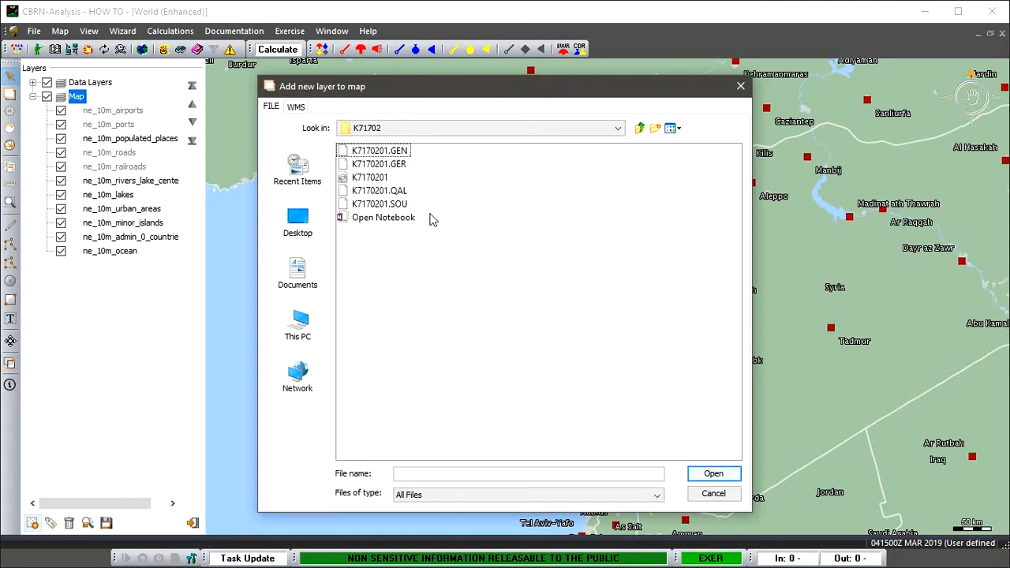
left_click(403, 153)
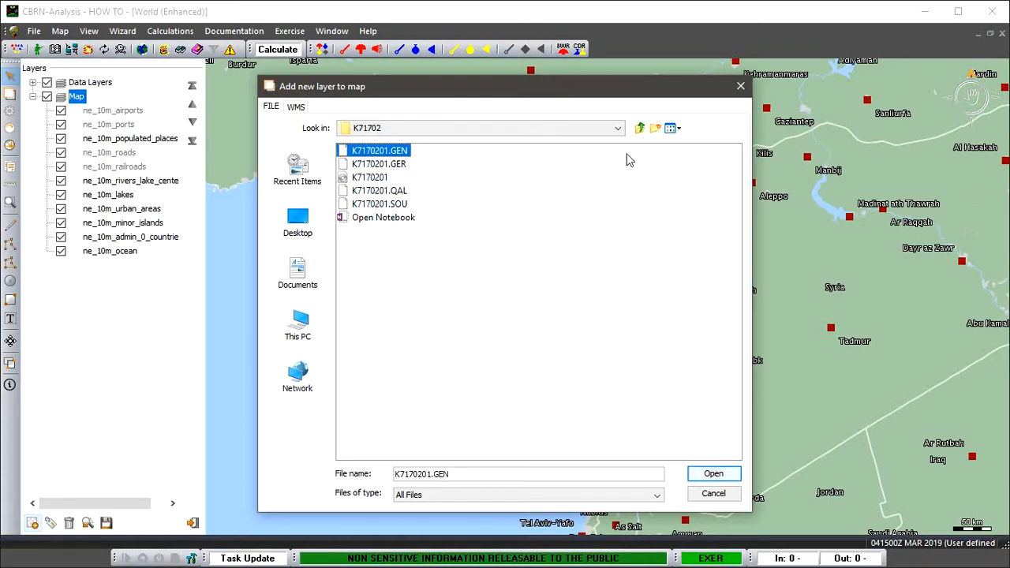
left_click(639, 129)
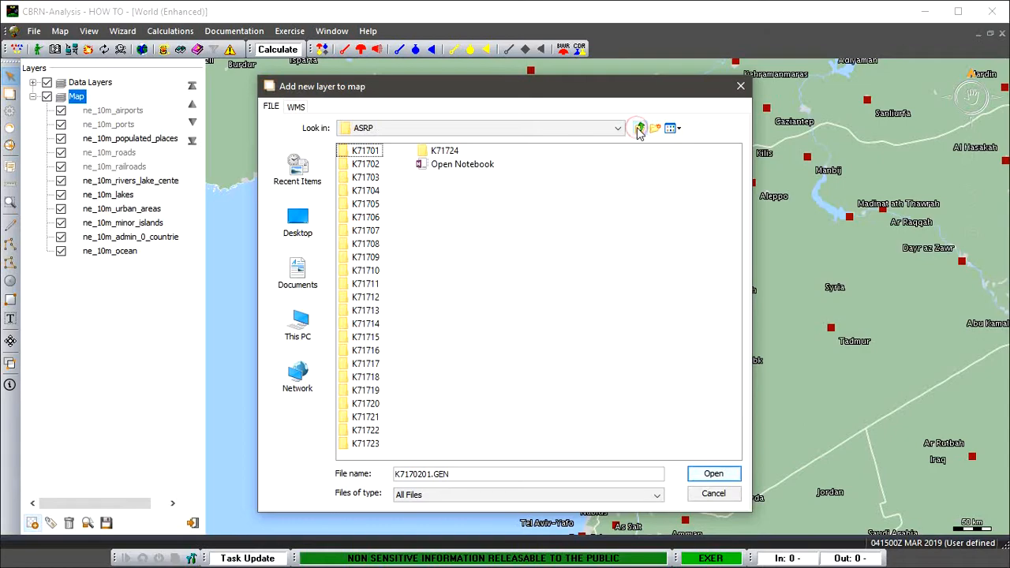
left_click(639, 129)
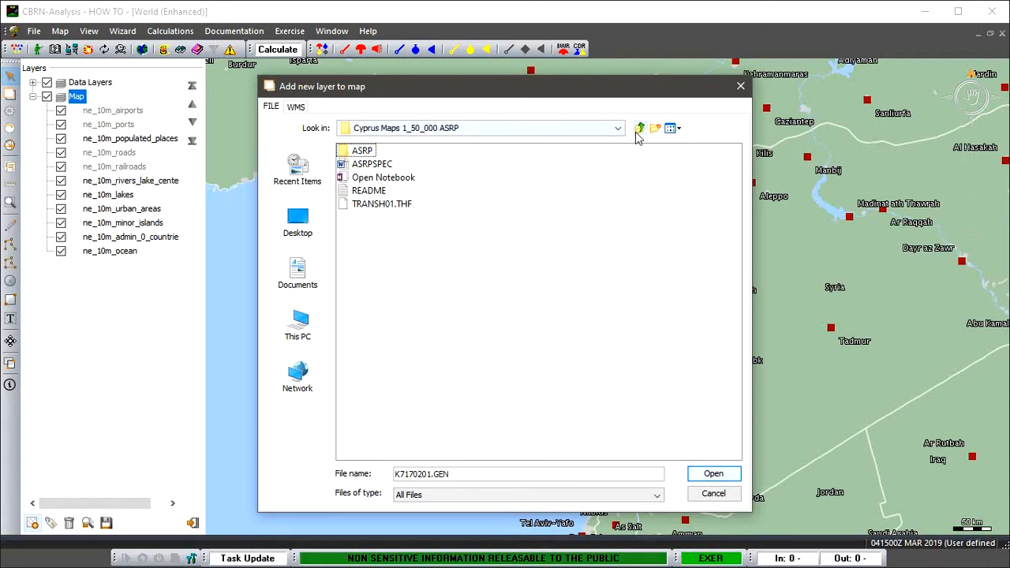
left_click(639, 128)
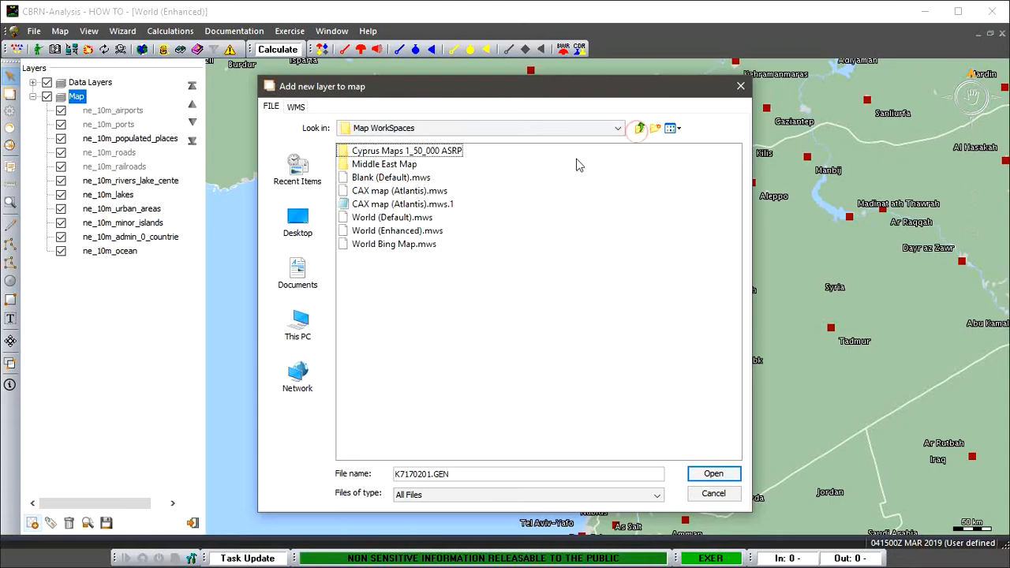
Step: Add ME0402.tif from the Middle East Map folder as a new map layer
double_click(385, 164)
left_click(377, 165)
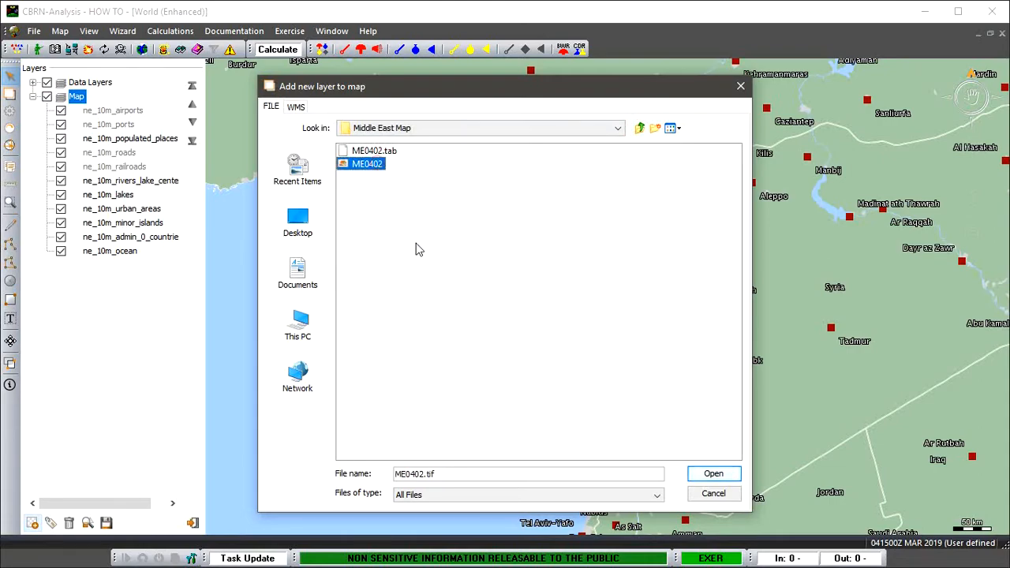
left_click(693, 477)
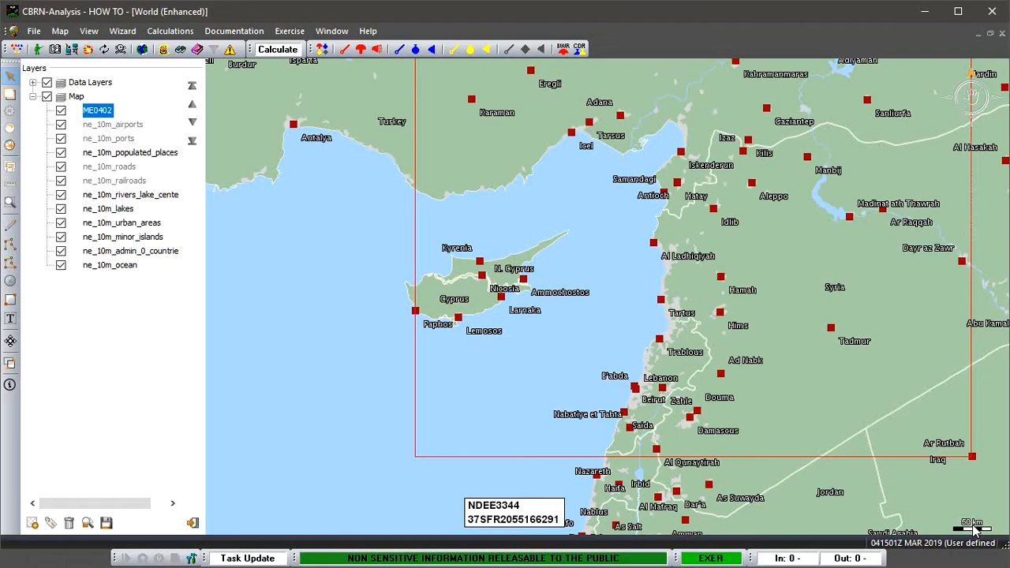
Step: Make the ME0402 layer appear earlier repeatedly until it reaches the earliest zoom level possible for its map data
scroll(731, 298, "up", 2)
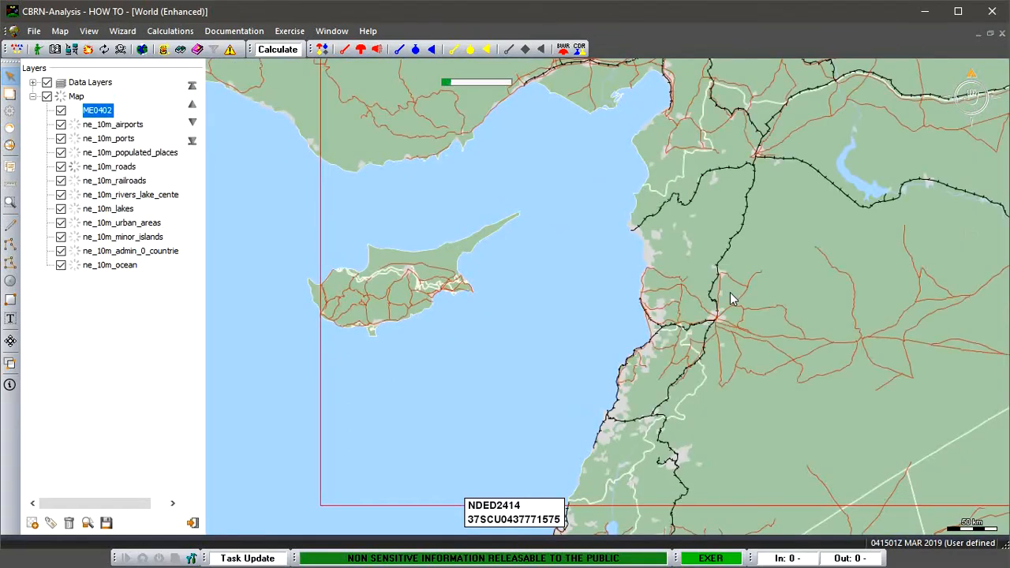
scroll(730, 298, "up", 1)
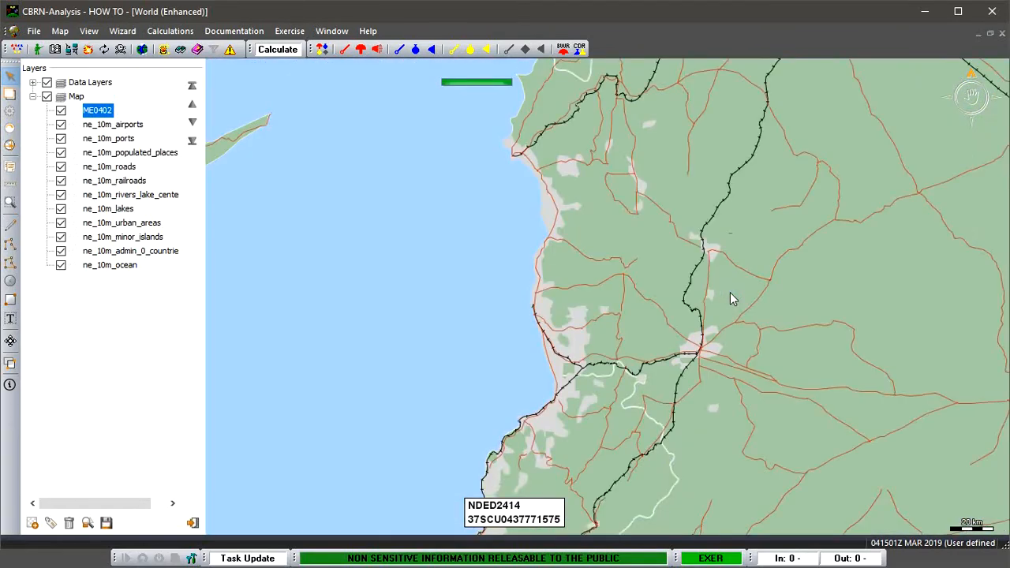
scroll(731, 298, "up", 1)
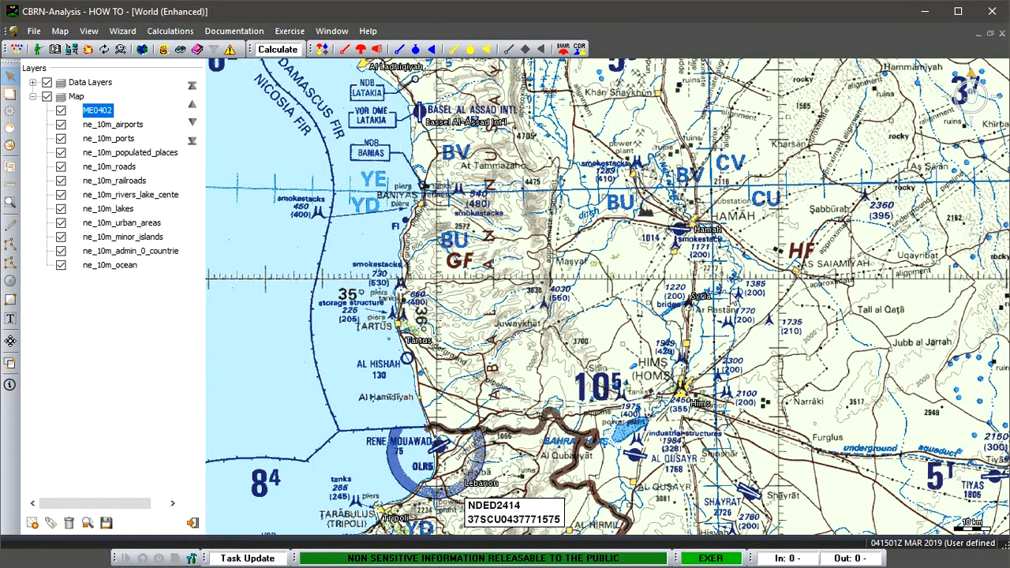
scroll(729, 295, "down", 1)
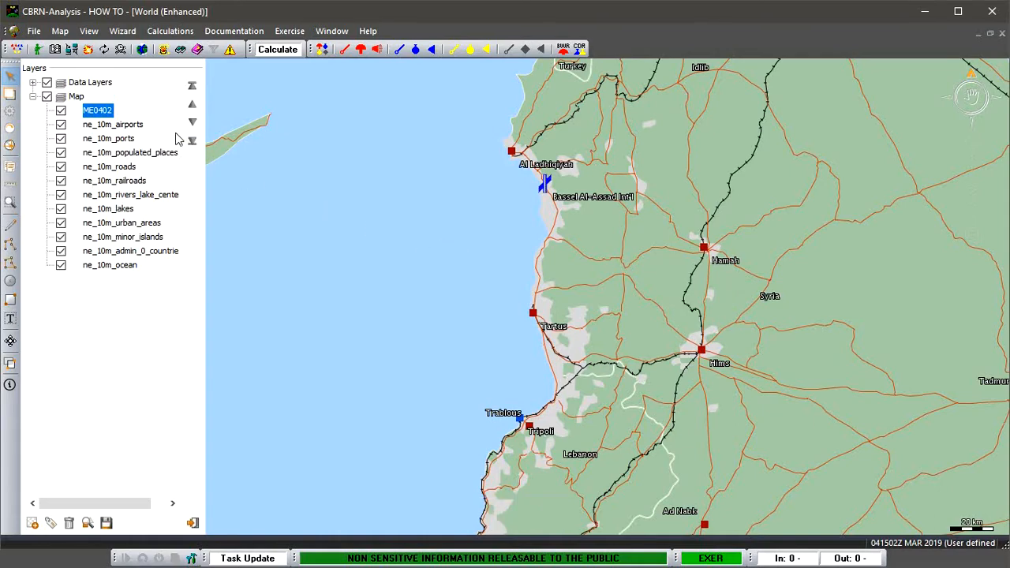
right_click(98, 116)
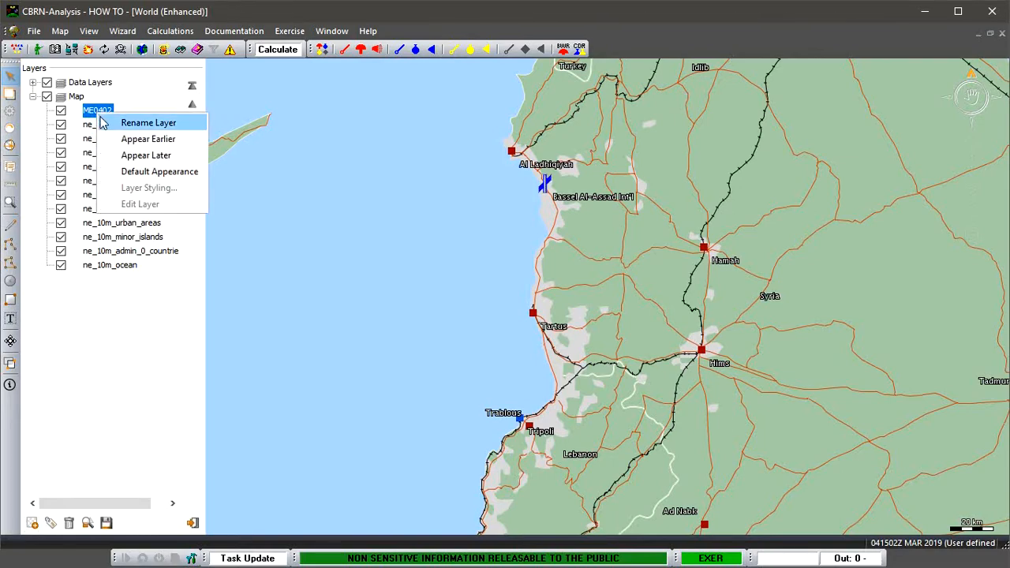
left_click(132, 140)
right_click(103, 116)
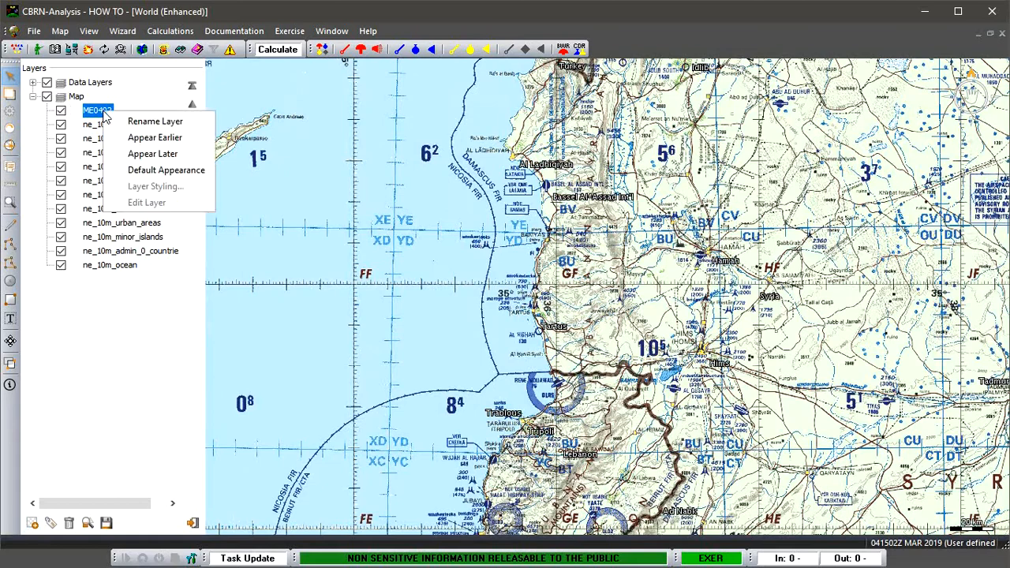
left_click(126, 137)
right_click(117, 125)
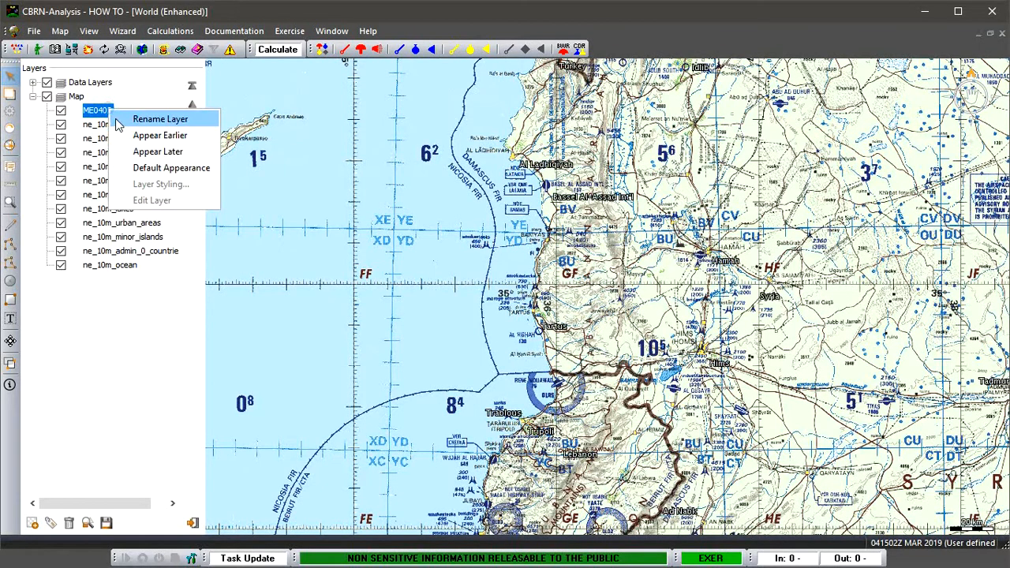
left_click(131, 134)
right_click(140, 141)
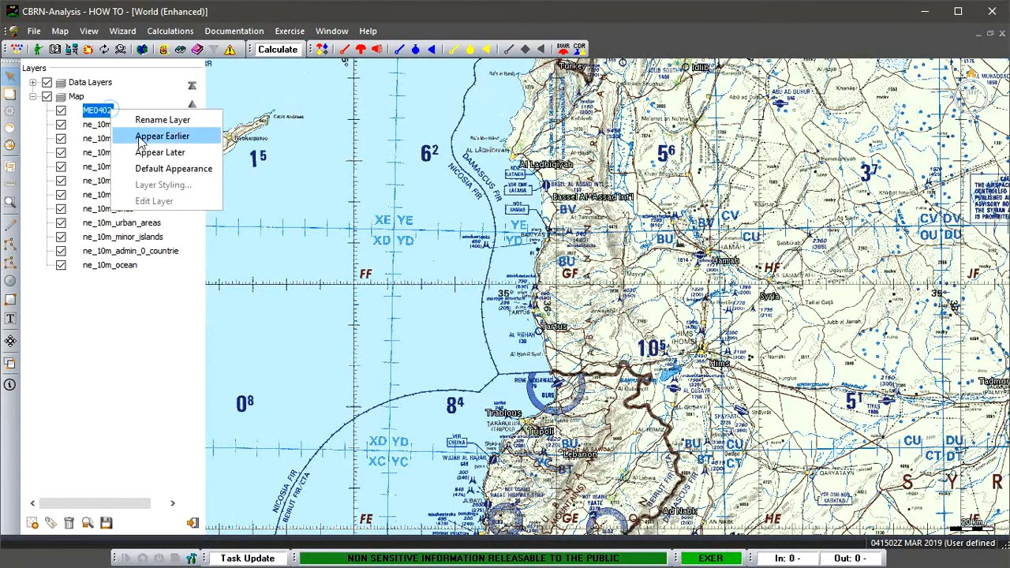
left_click(141, 139)
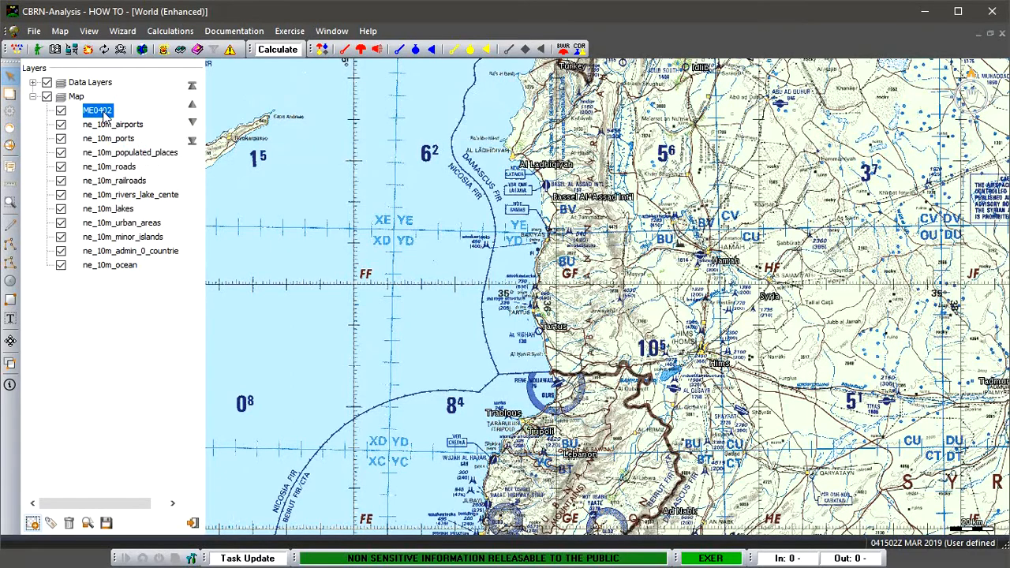
right_click(105, 116)
left_click(145, 138)
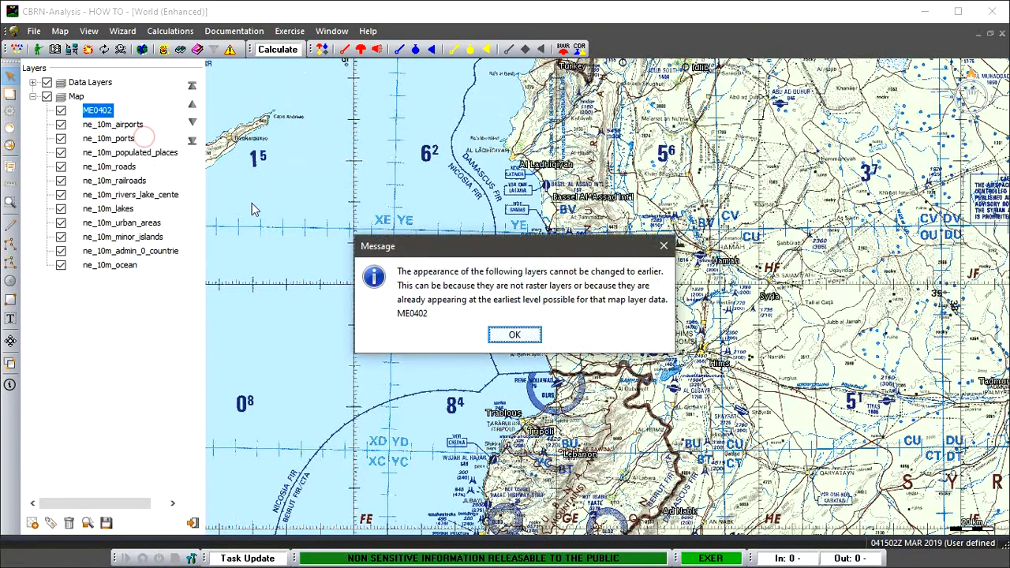
left_click_drag(531, 253, 627, 198)
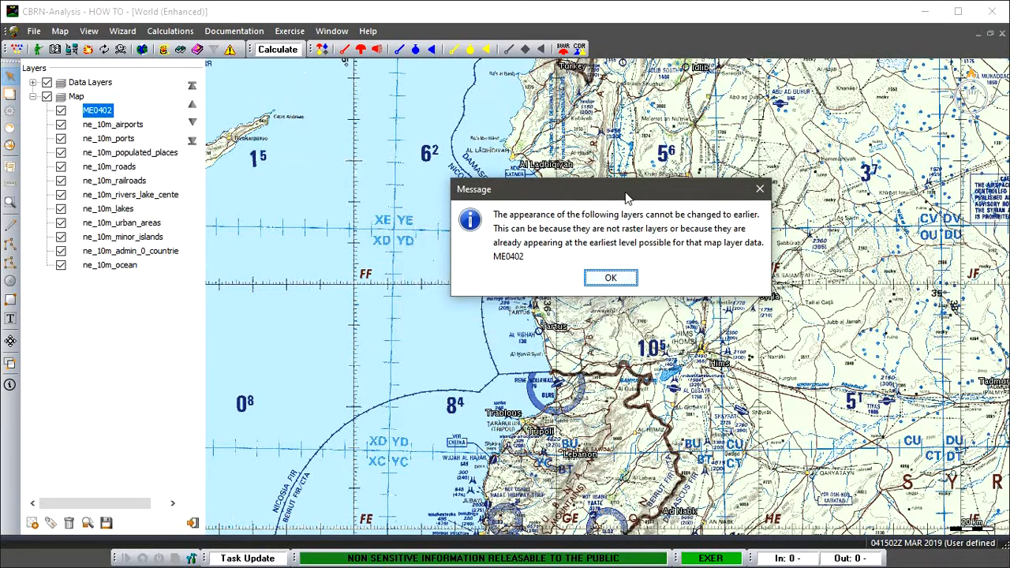
left_click(611, 278)
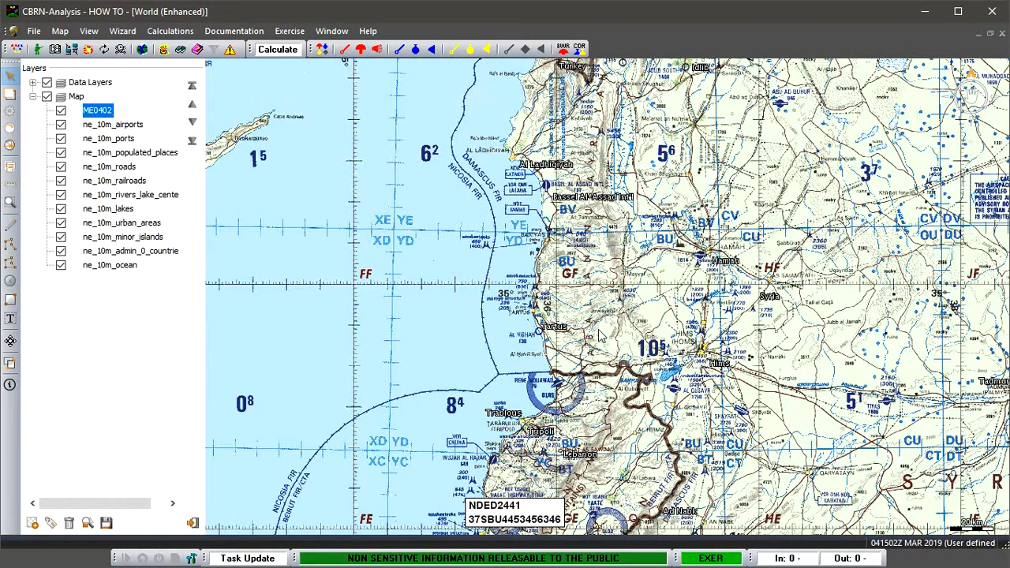
Step: Save the current map workspace in the Map WorkSpaces folder under the name ME 1000000
left_click(107, 523)
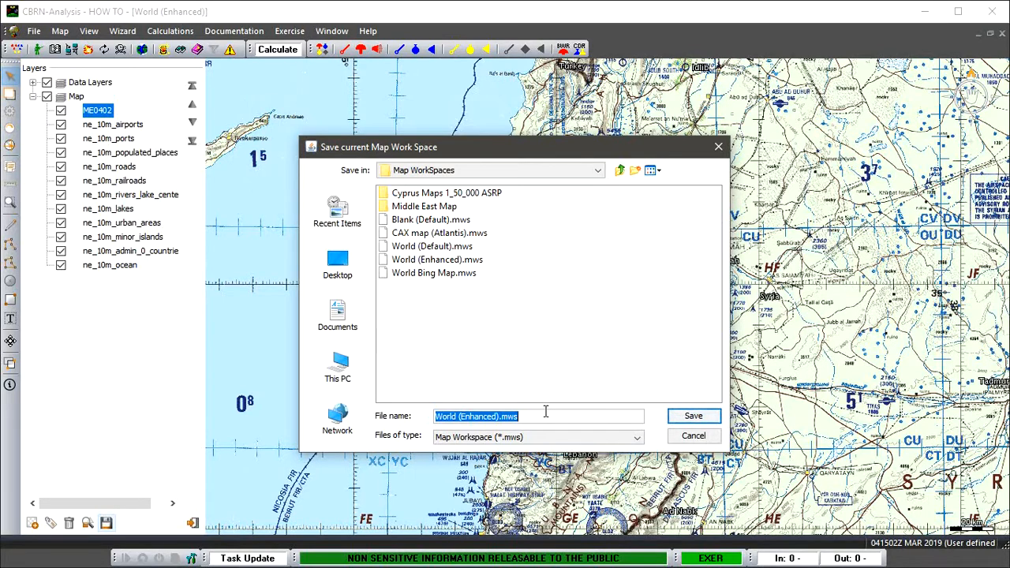
type("ME")
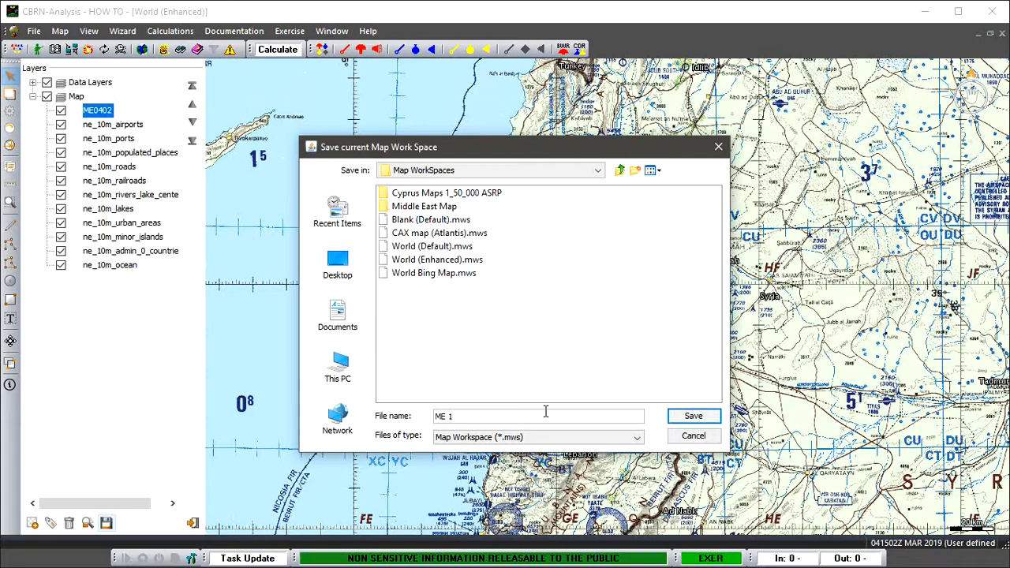
type("1000000")
left_click(686, 418)
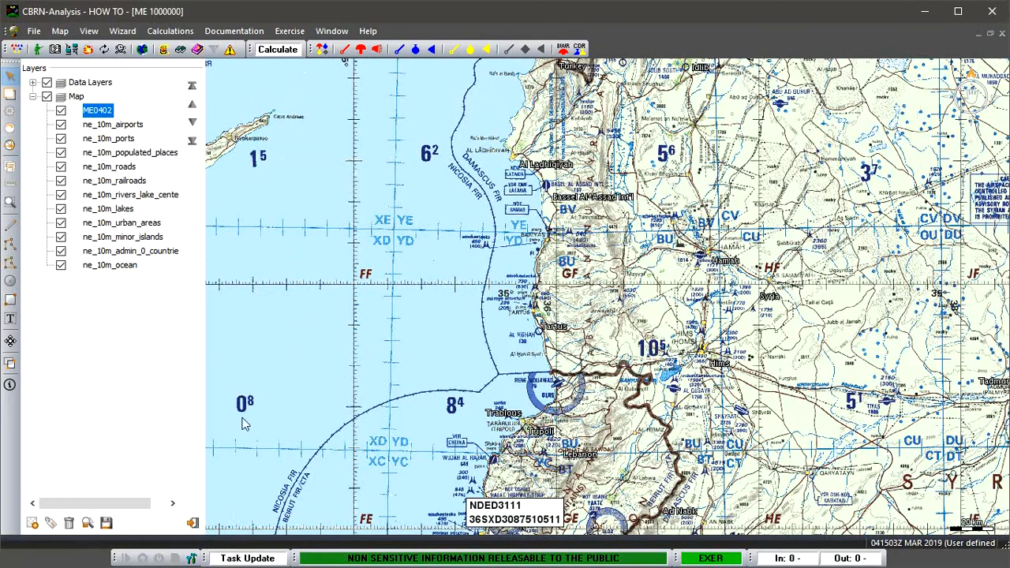
Step: Hide the layer list and zoom out to show the extent of the Middle East raster map
left_click(192, 523)
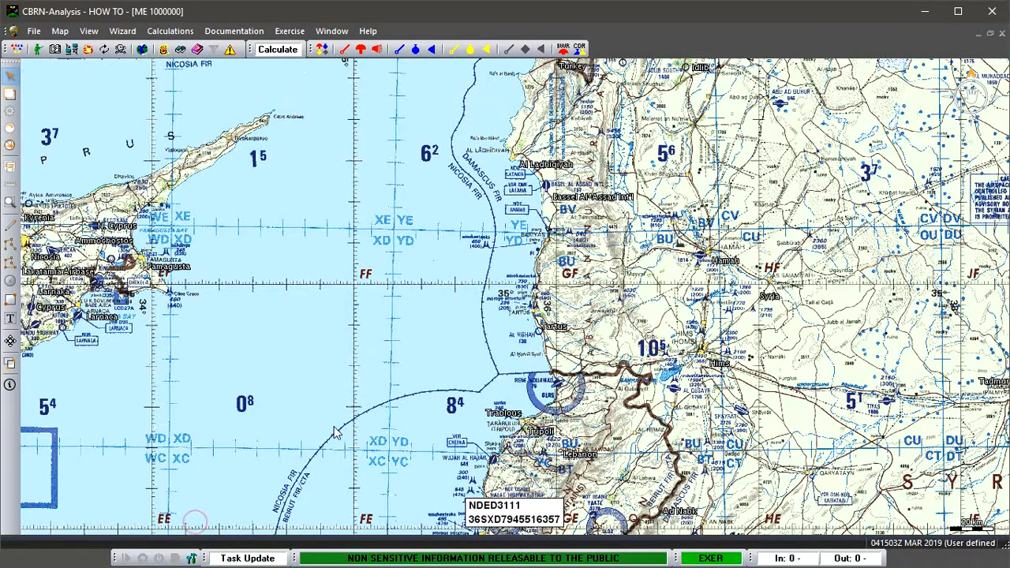
scroll(400, 355, "down", 1)
scroll(400, 357, "down", 1)
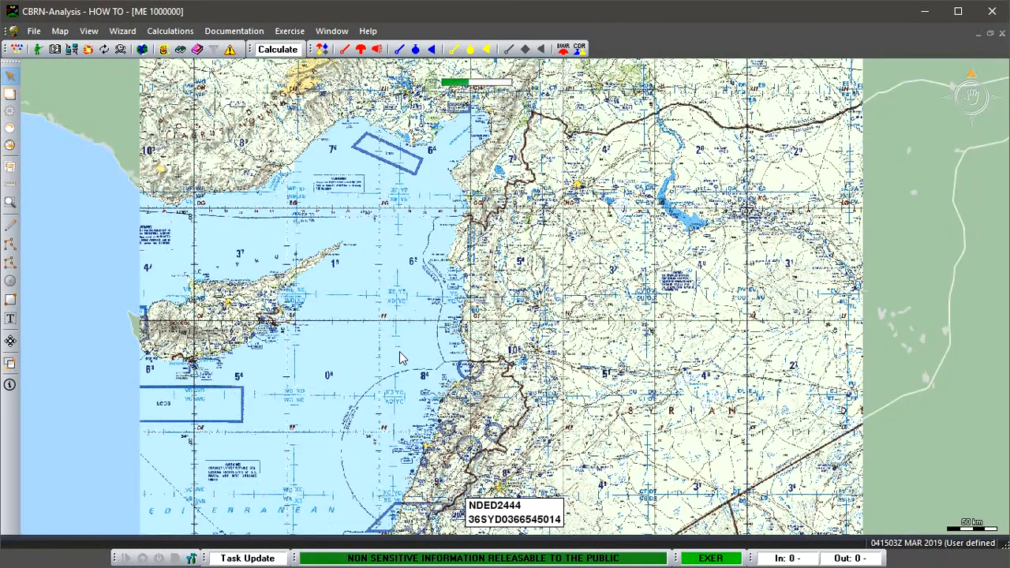